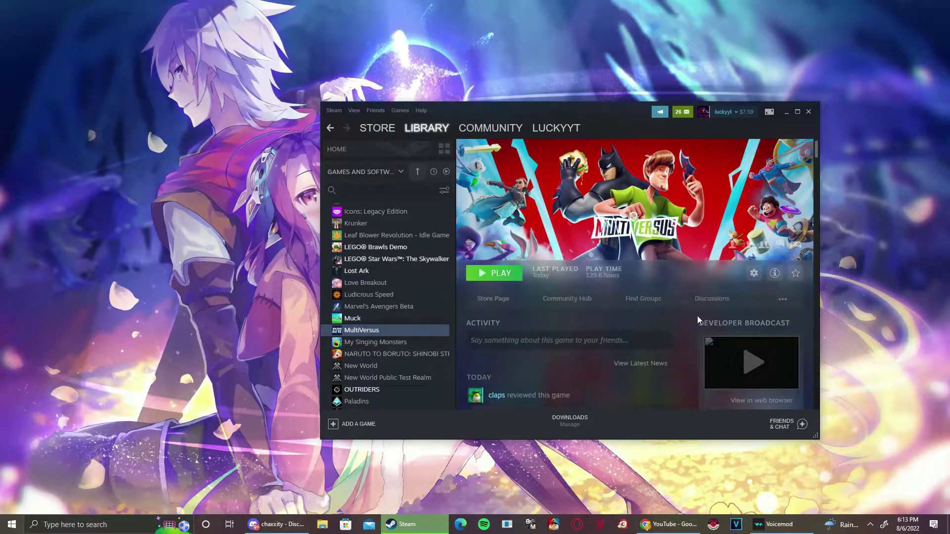
- Open MultiVersus's gear menu so Manage › Browse local files is available
left_click(753, 273)
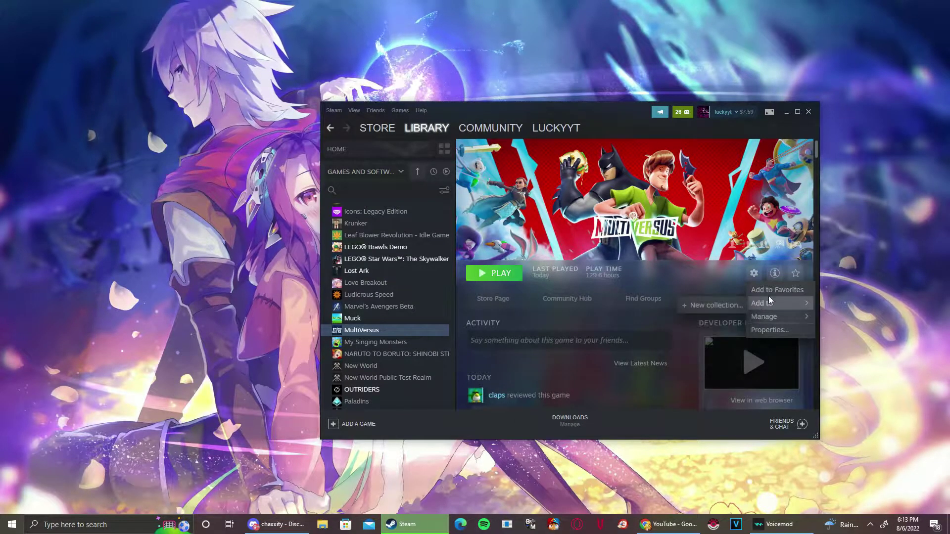
mouse_move(765, 317)
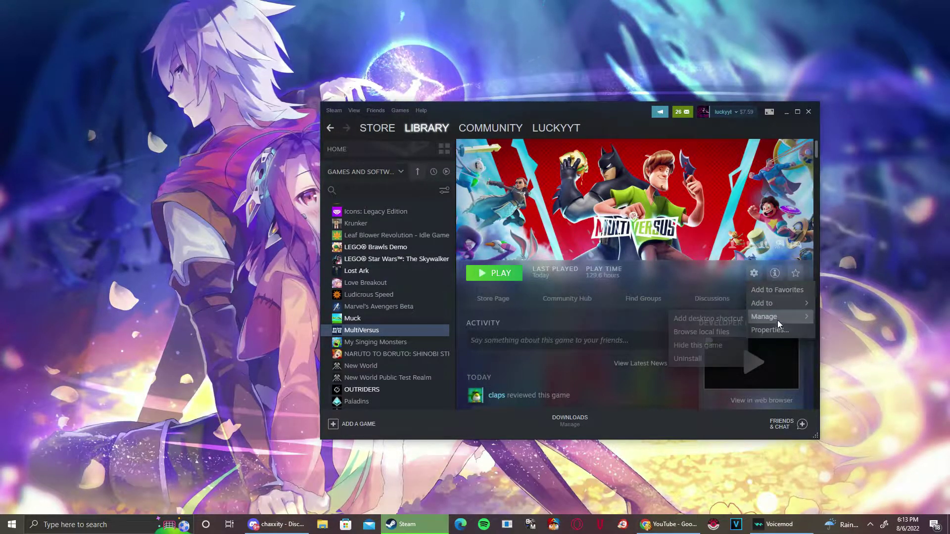
- Browse MultiVersus's local files to Content › Movies and play startup_short.mp4
left_click(725, 332)
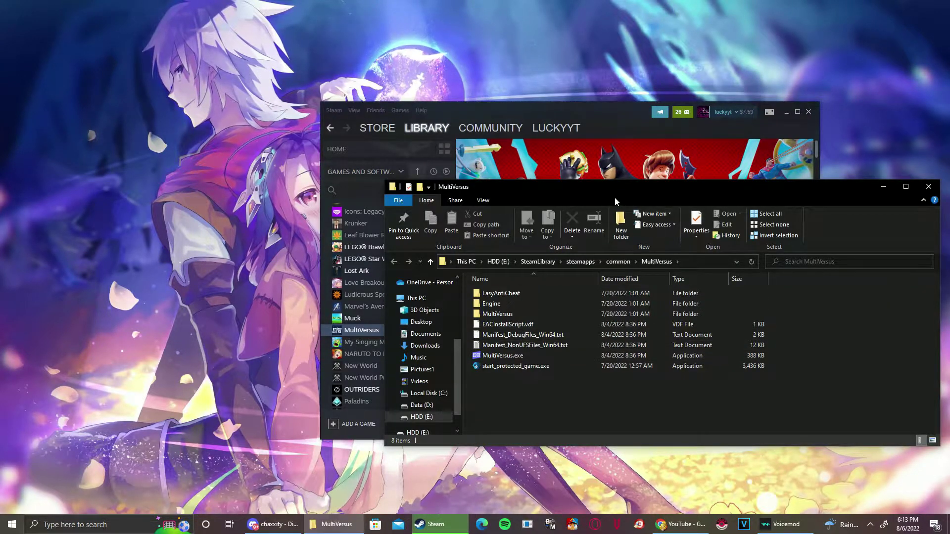
left_click_drag(520, 187, 447, 141)
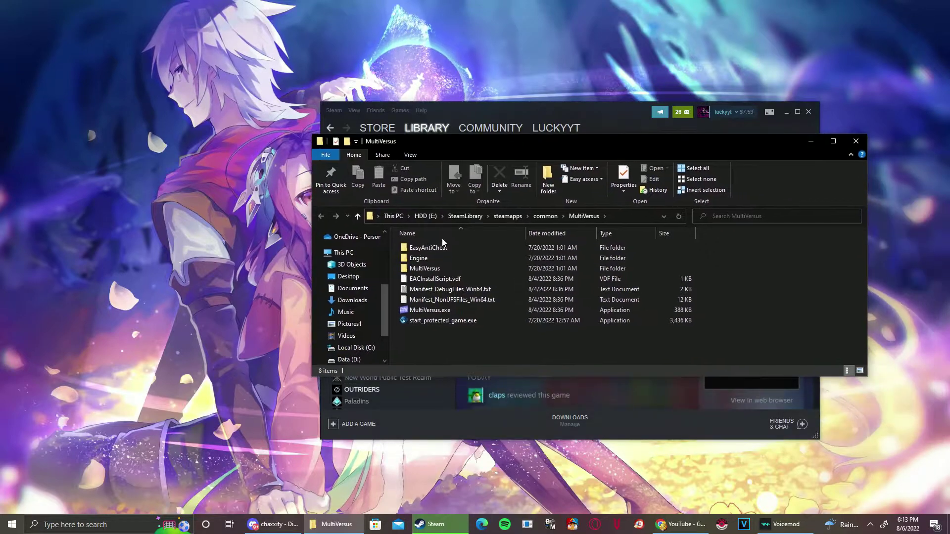
double_click(433, 269)
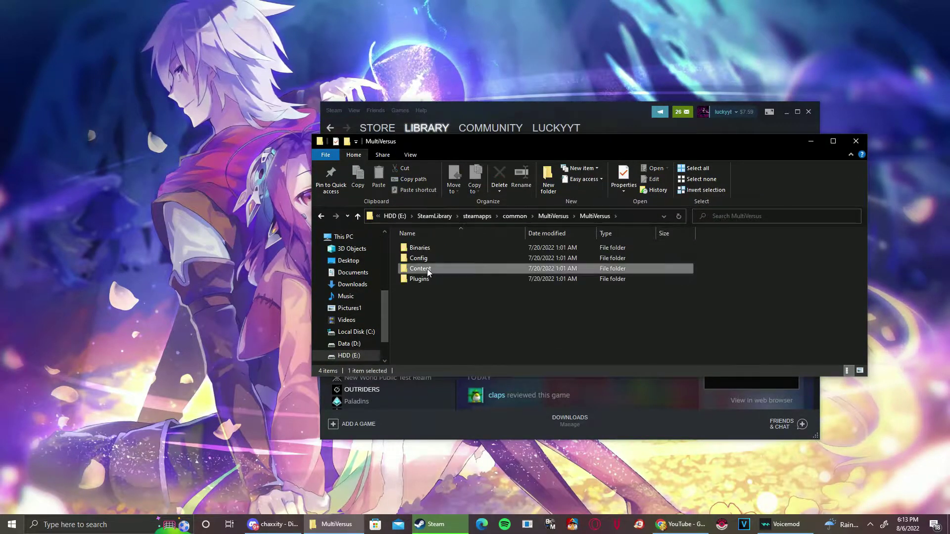
double_click(427, 268)
double_click(423, 248)
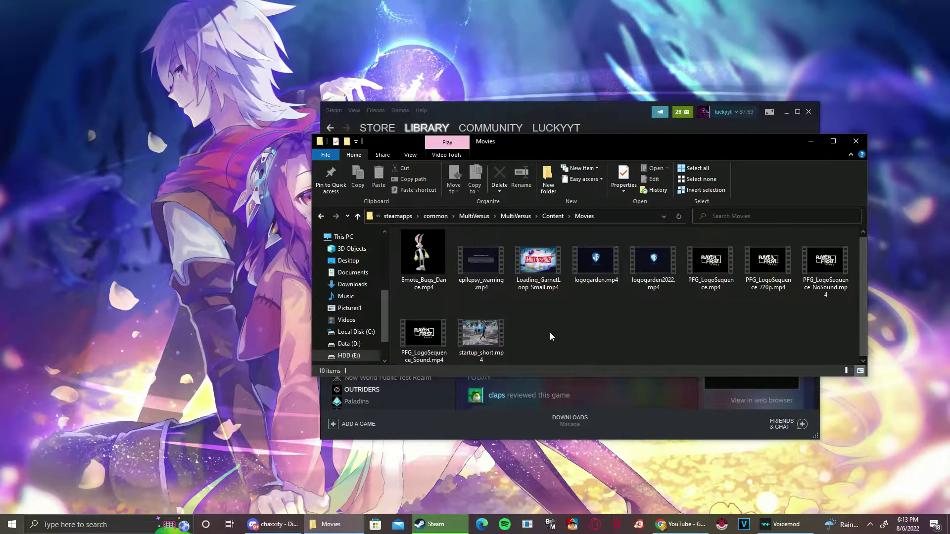
double_click(496, 333)
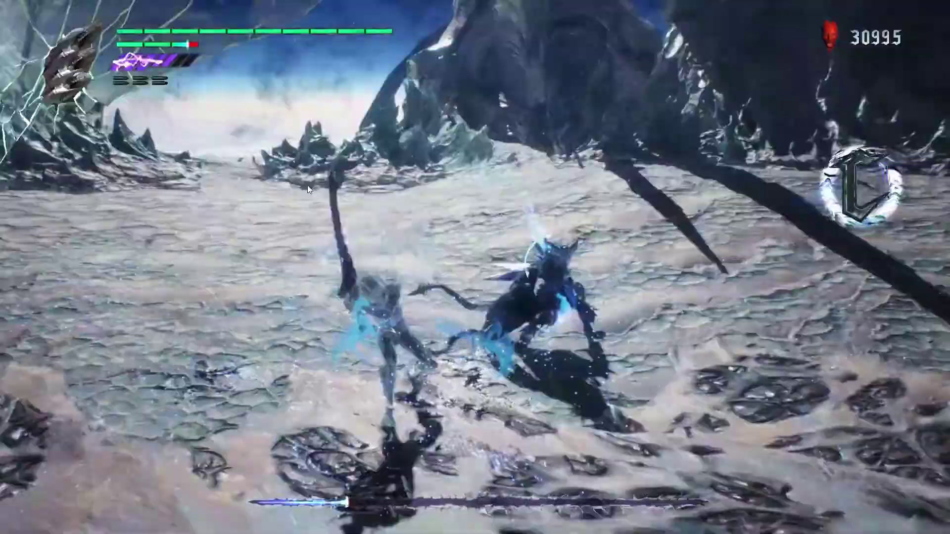
- Close the video player and delete startup_short.mp4 from the Movies folder
key("alt+F4")
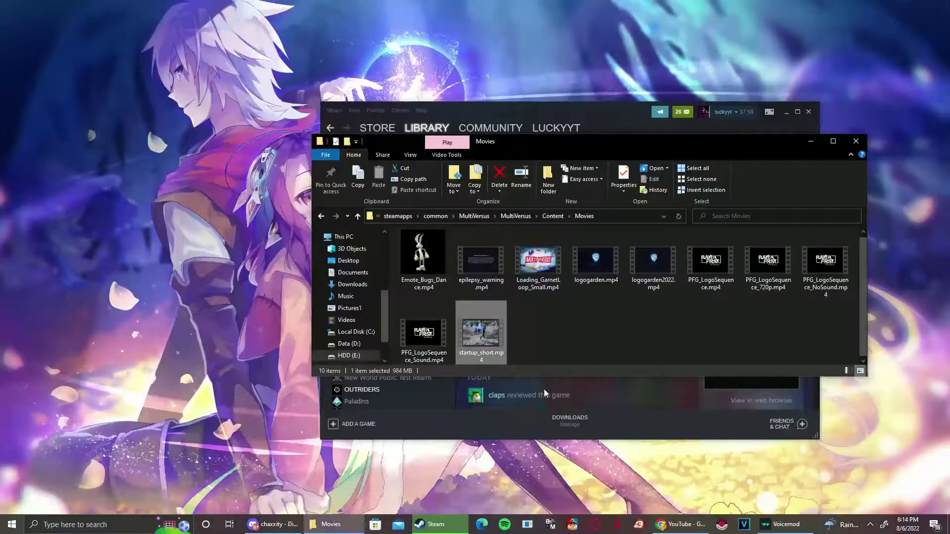
right_click(487, 337)
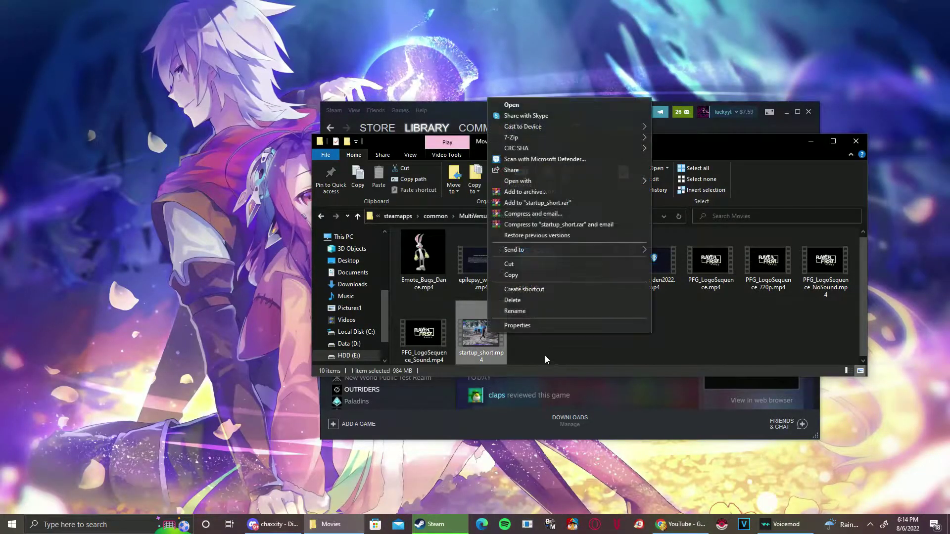
left_click(538, 301)
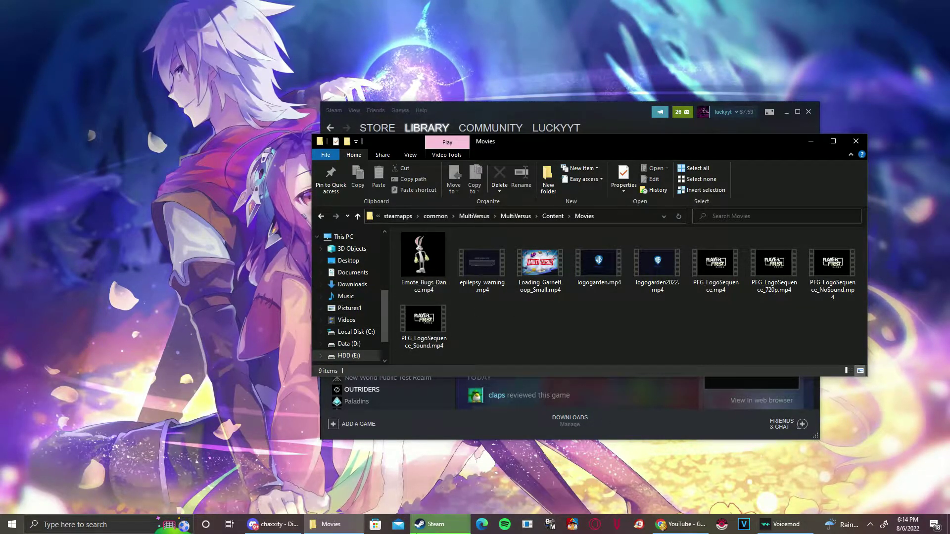
- Open a second File Explorer window and go to the Videos folder
right_click(331, 524)
left_click(357, 487)
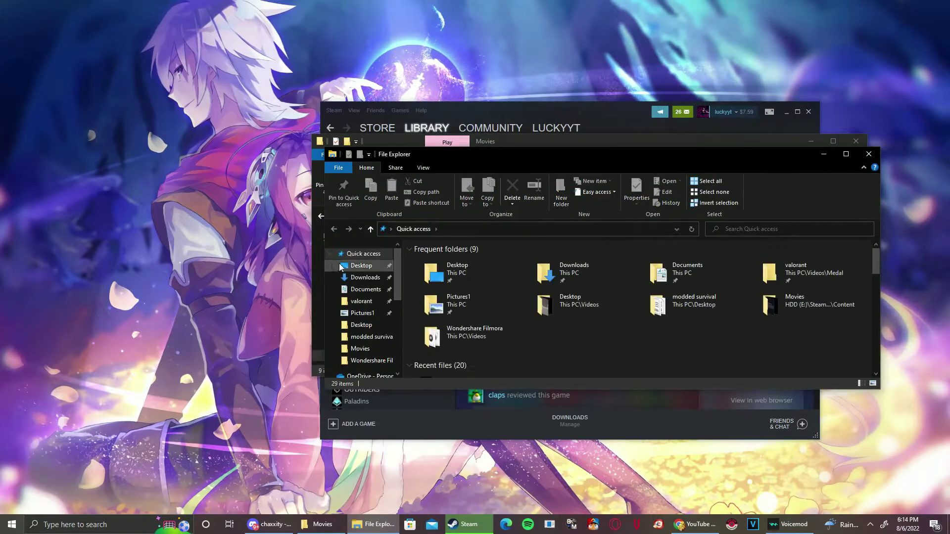
left_click(367, 360)
left_click(434, 232)
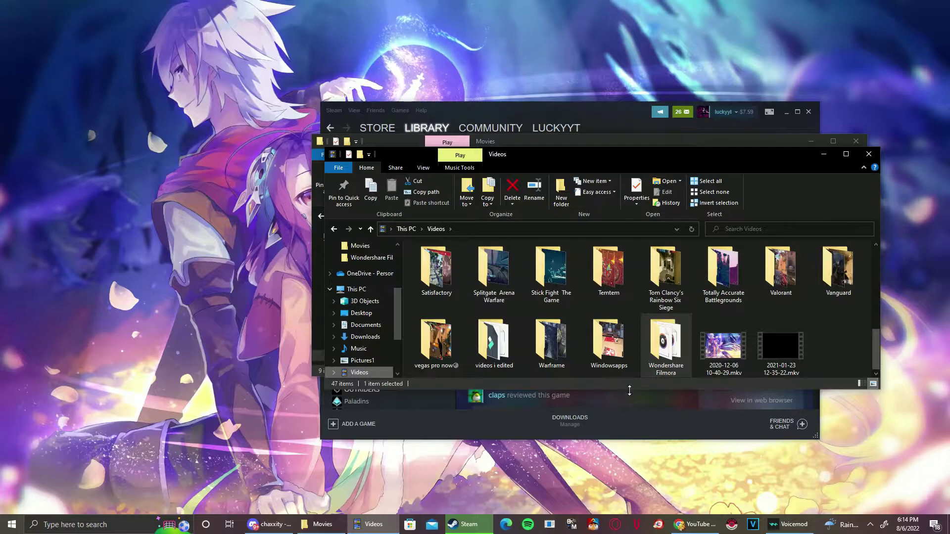
scroll(549, 296, "up", 3)
scroll(550, 296, "up", 3)
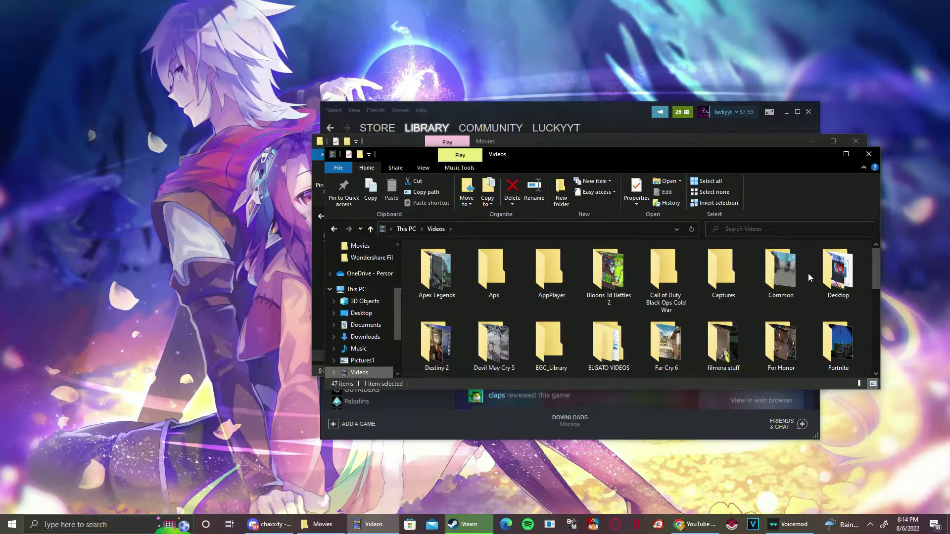
scroll(809, 275, "down", 1)
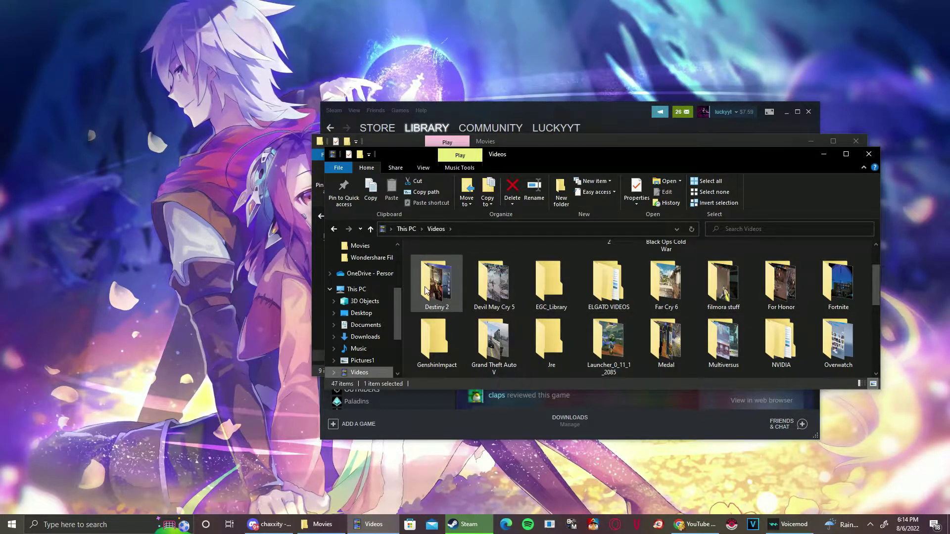
scroll(638, 312, "up", 1)
- Look inside the Apex Legends folder, then open the Stick Fight The Game folder
double_click(436, 279)
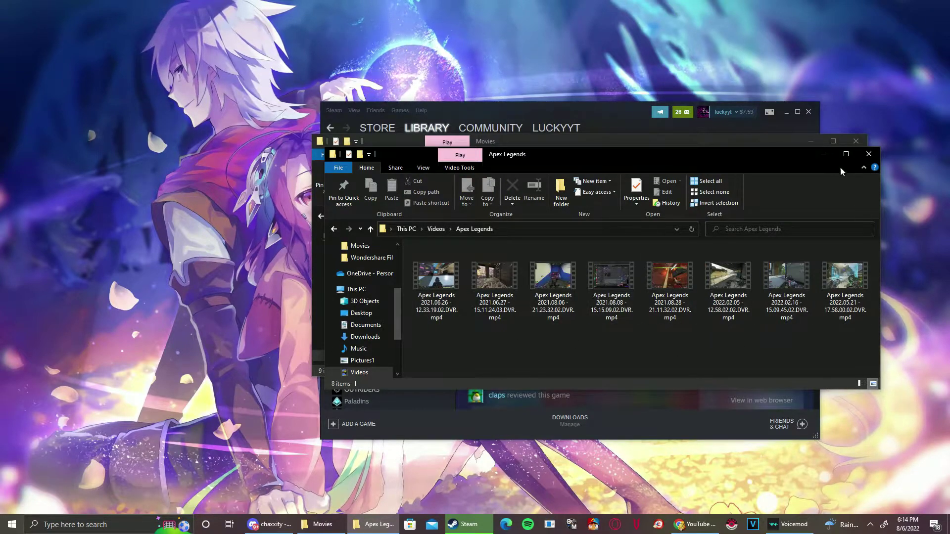
left_click(437, 228)
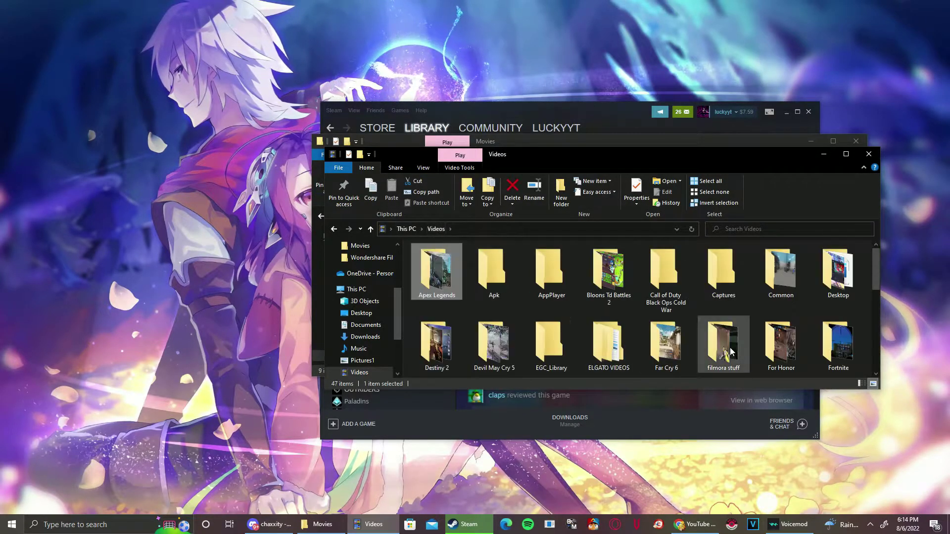
scroll(731, 352, "down", 5)
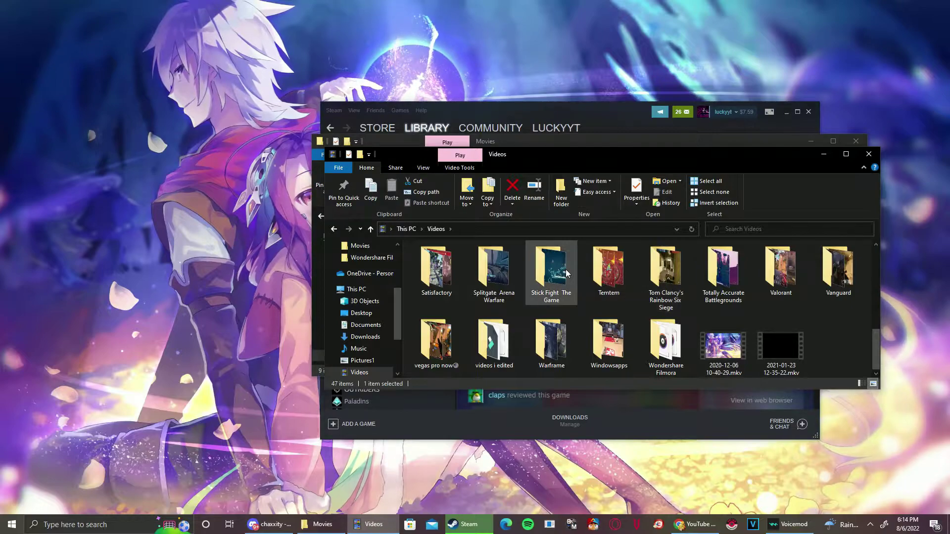
mouse_move(551, 269)
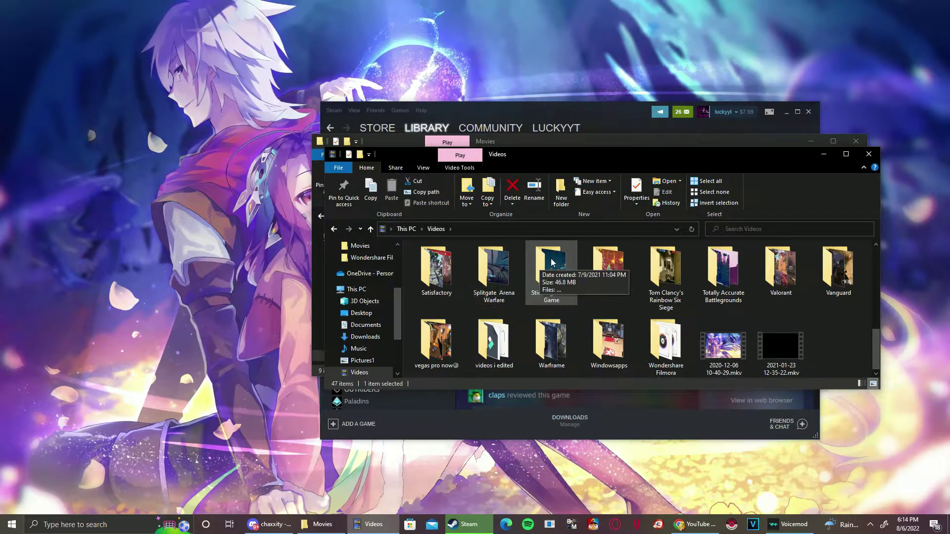
double_click(551, 261)
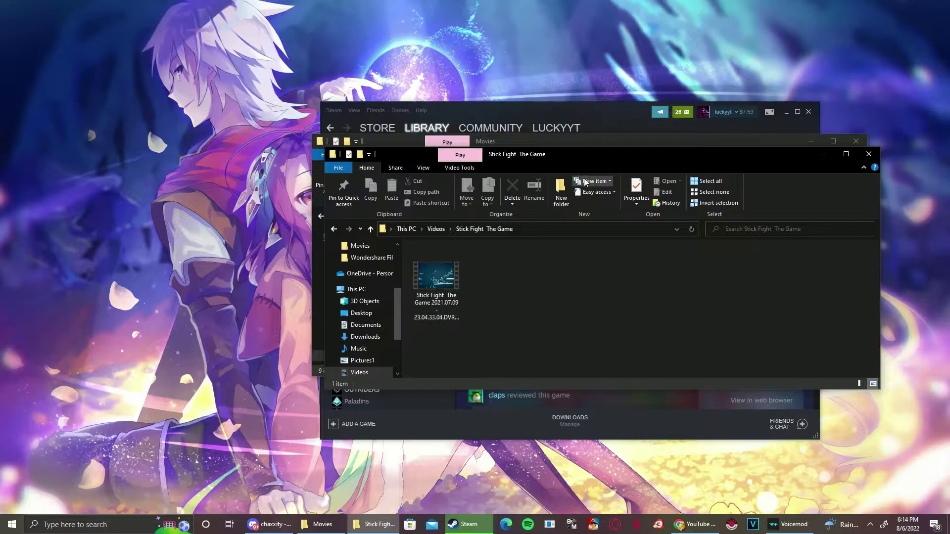
- Copy the Stick Fight gameplay clip into Movies and close its source window
left_click_drag(599, 157, 377, 110)
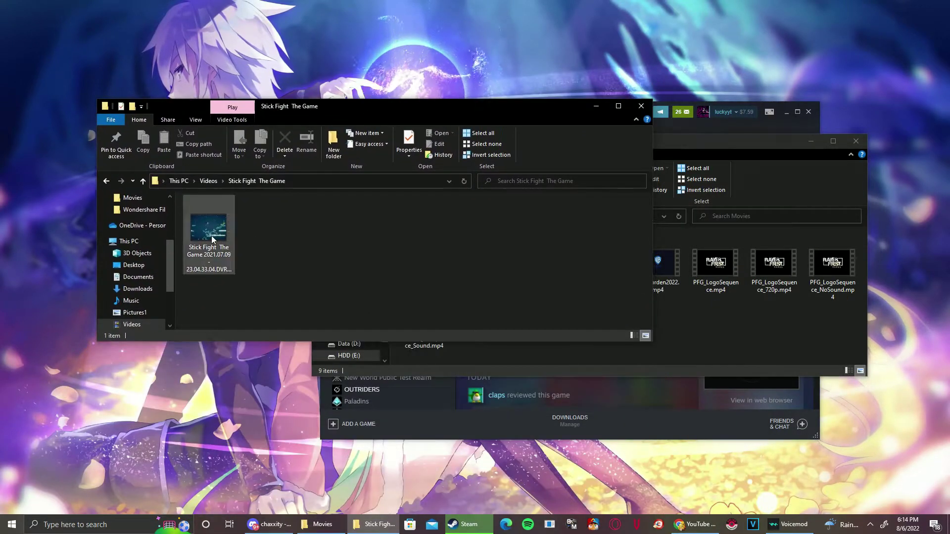
left_click_drag(211, 236, 686, 335)
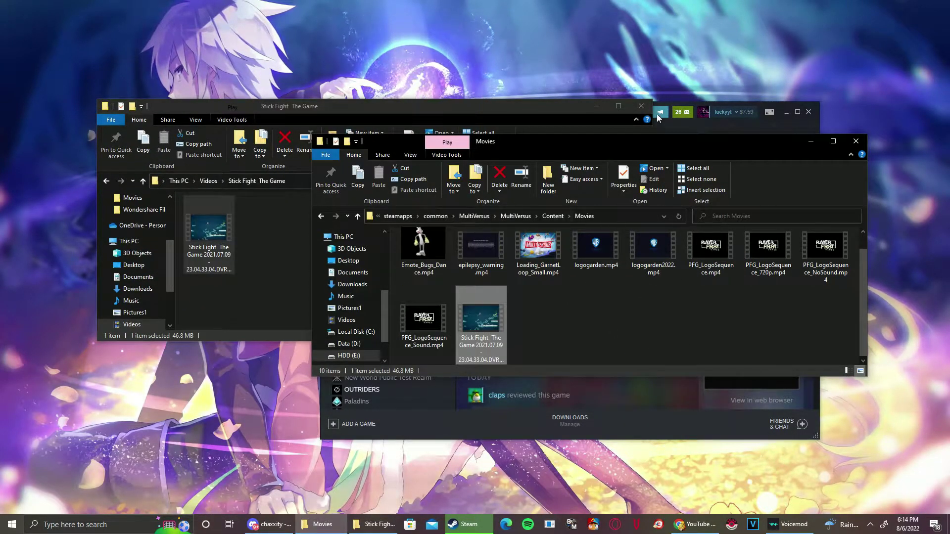
left_click(640, 106)
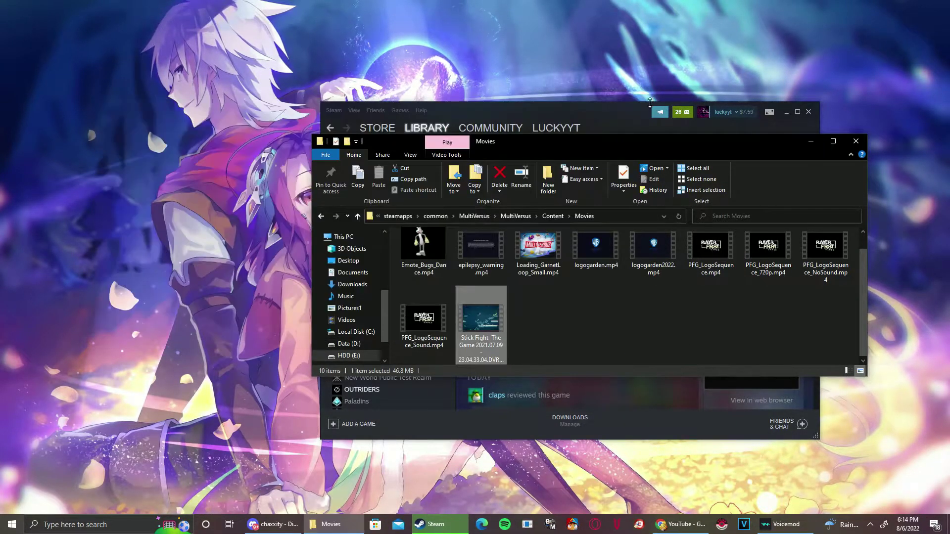
- Rename the copied clip to startup_short.mp4 and close the Movies window
right_click(478, 323)
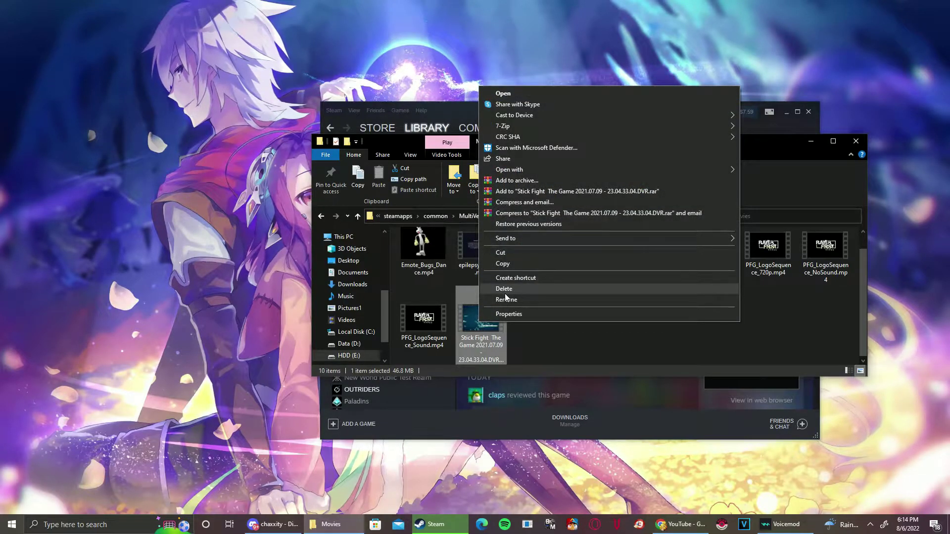
left_click(497, 301)
key("BackSpace")
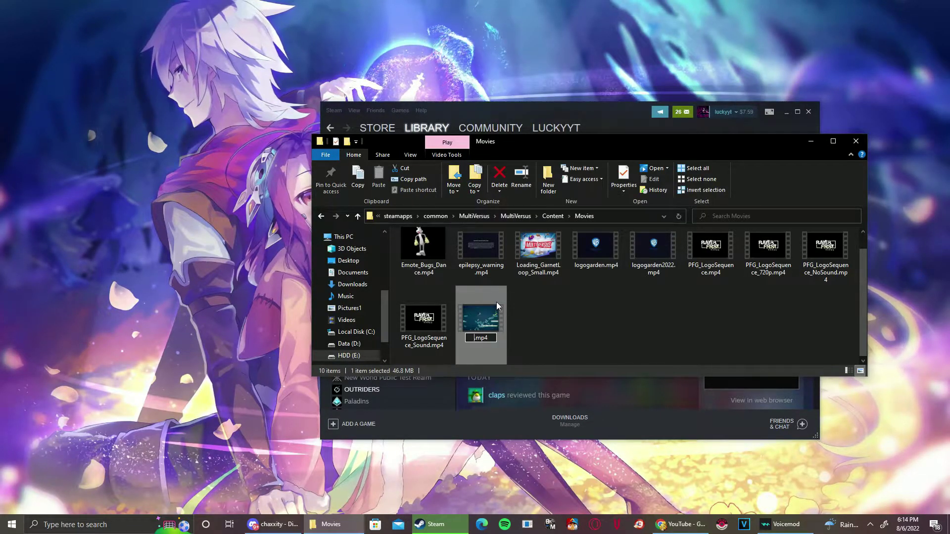
type("startup_short")
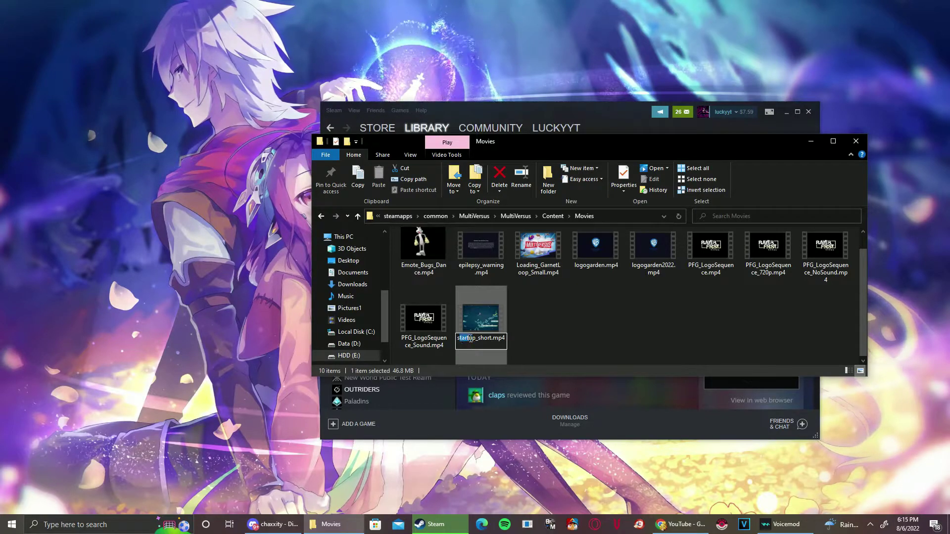
double_click(468, 339)
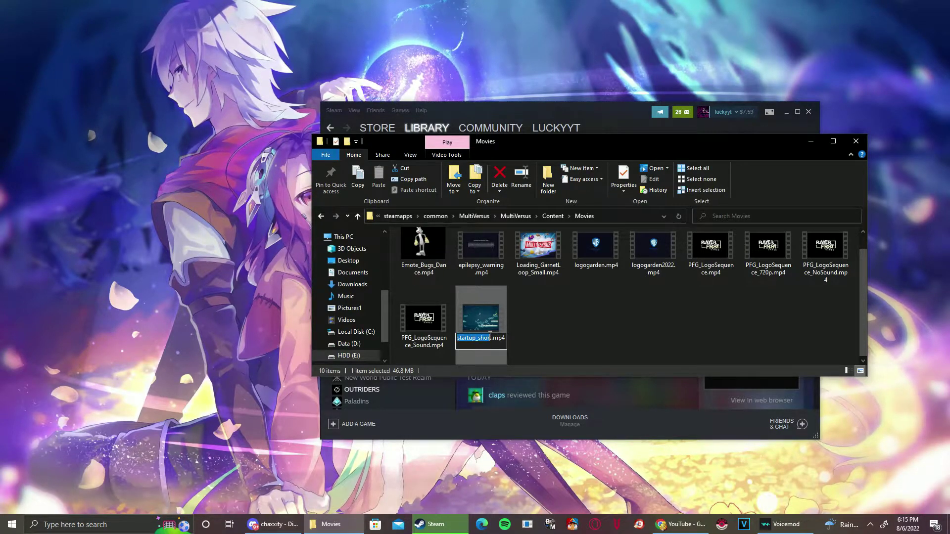
left_click(615, 314)
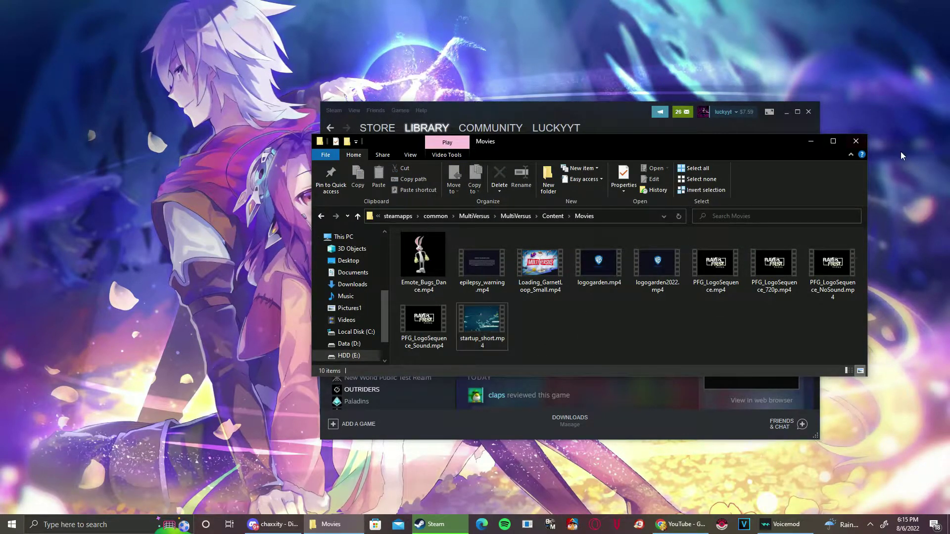
left_click(855, 141)
- Launch MultiVersus from Steam with PLAY and let it load to the main menu
left_click(501, 276)
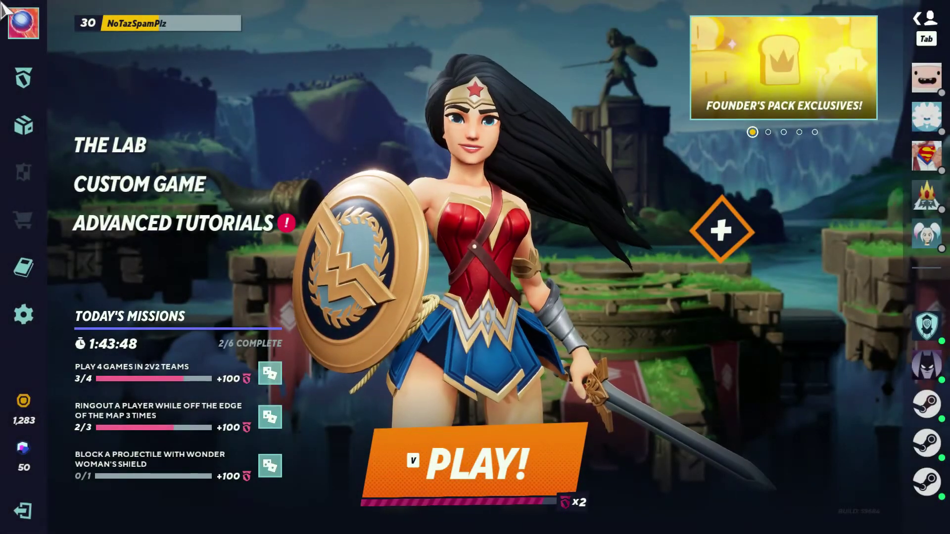
- Dismiss the Start menu and open the Collection fighter roster
key("super")
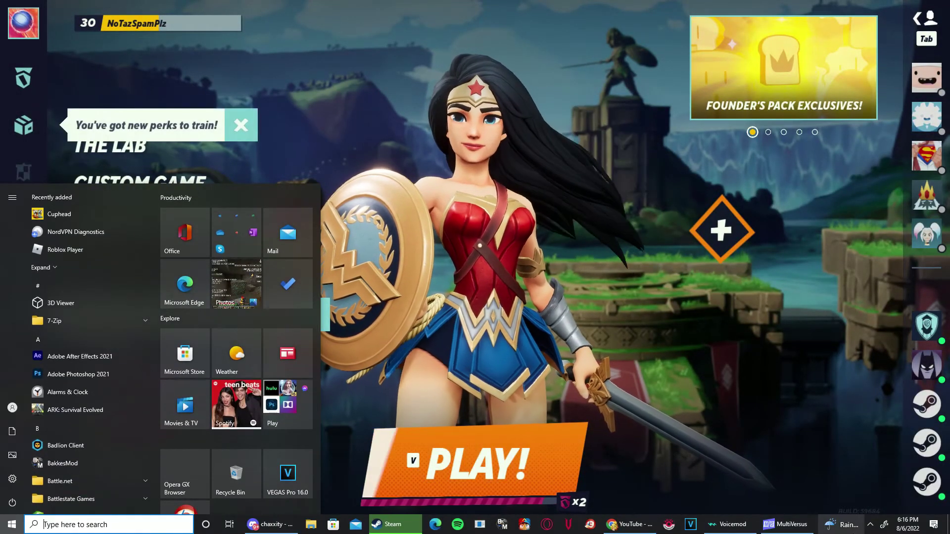
left_click(374, 236)
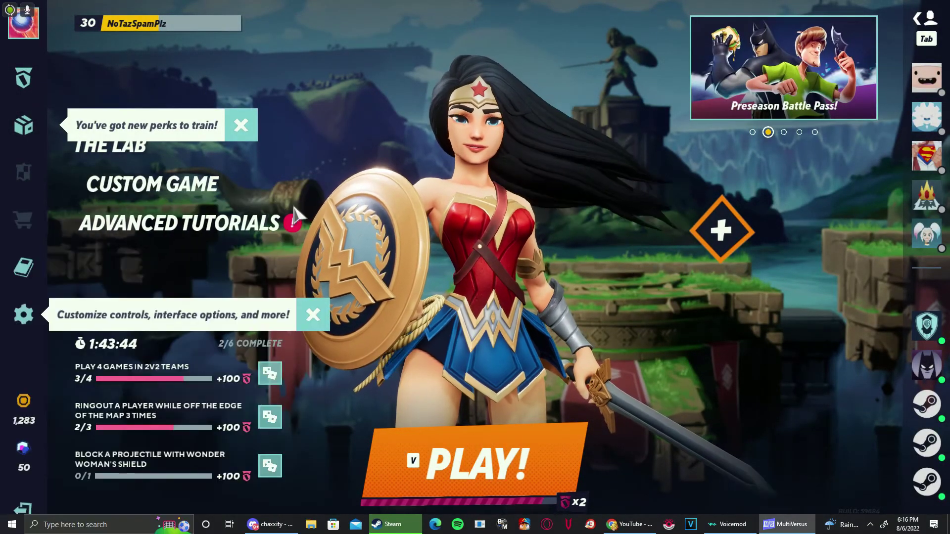
key("Up")
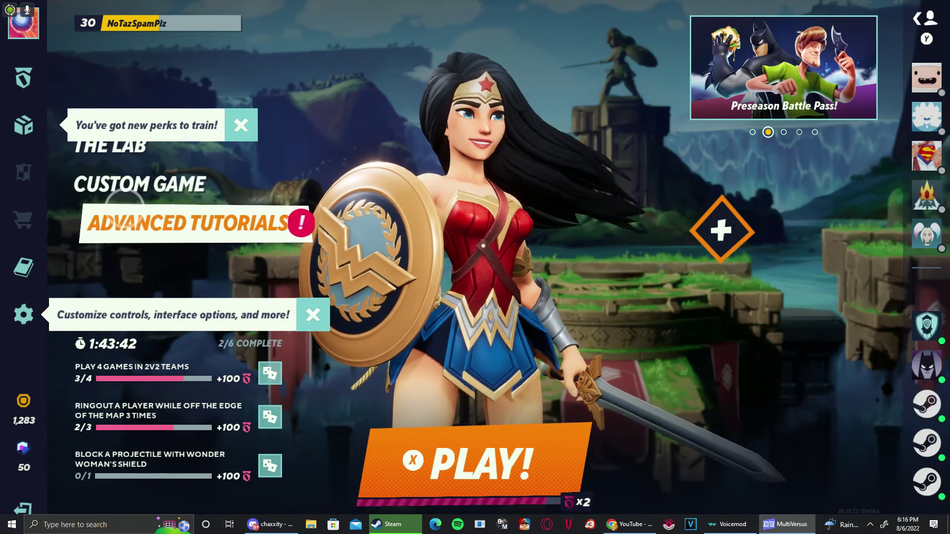
key("Left")
key("Return")
- Browse the roster, viewing the Velma, Arya Stark and Iron Giant fighter pages
key("Down")
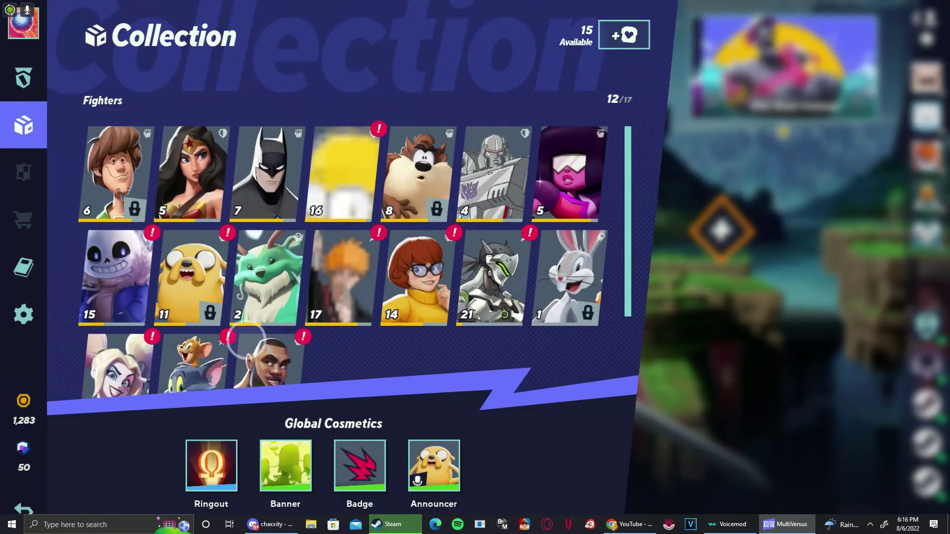
key("Up")
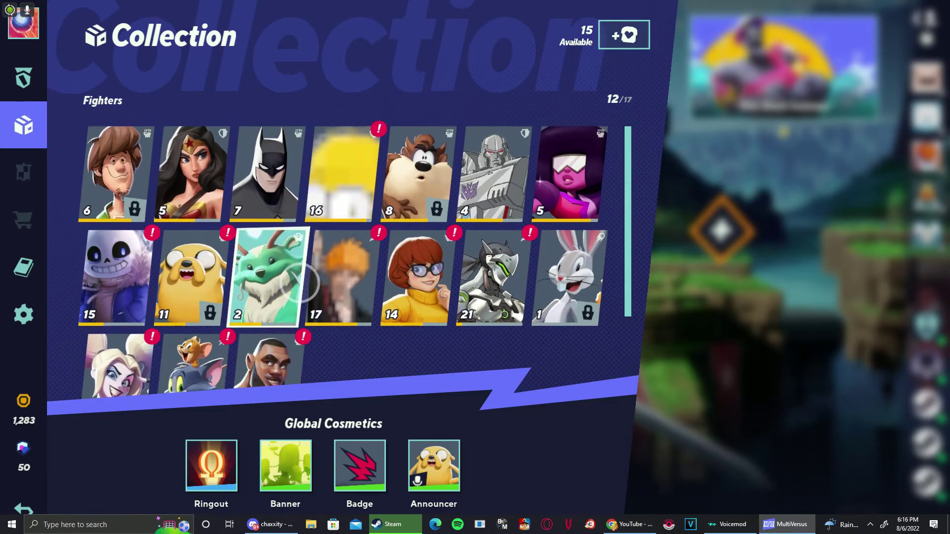
key("Right")
key("Right")
key("Return")
key("Escape")
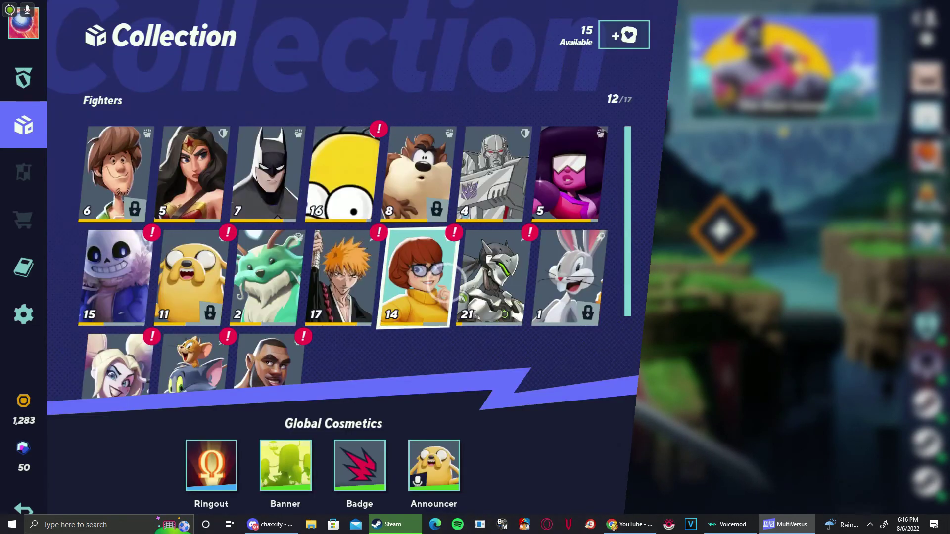
key("Right")
key("Return")
key("Escape")
key("Up")
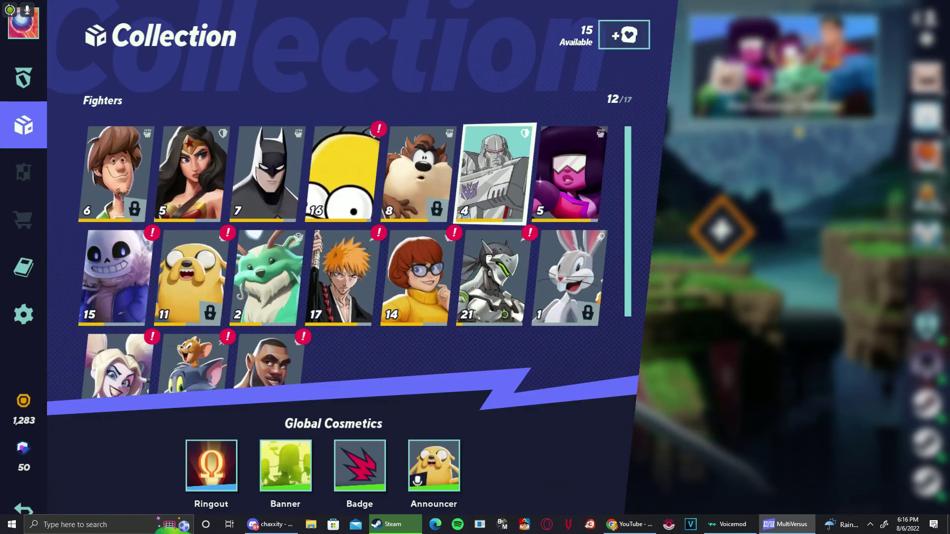